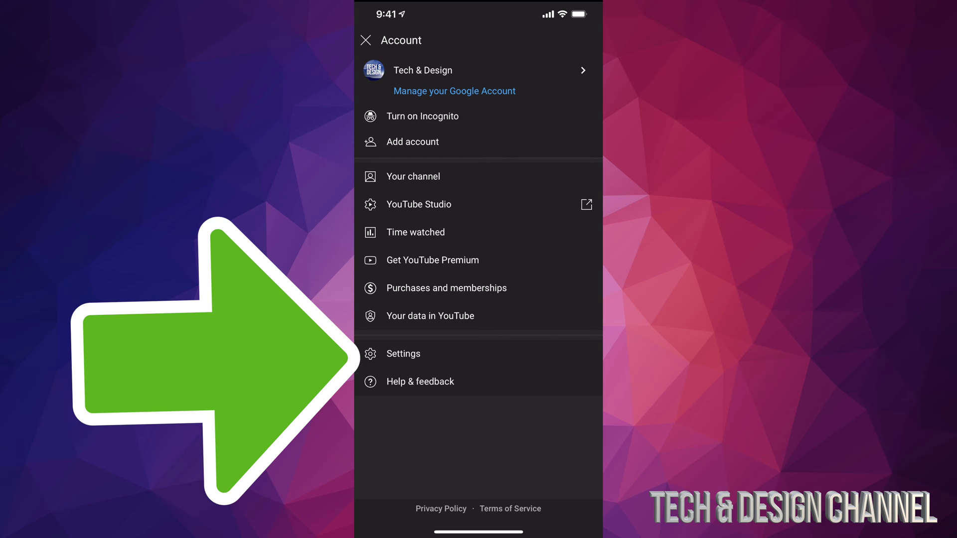
Open Upload quality in Settings, try 480p, 720p and 1080p, then choose Full Quality.
click(403, 353)
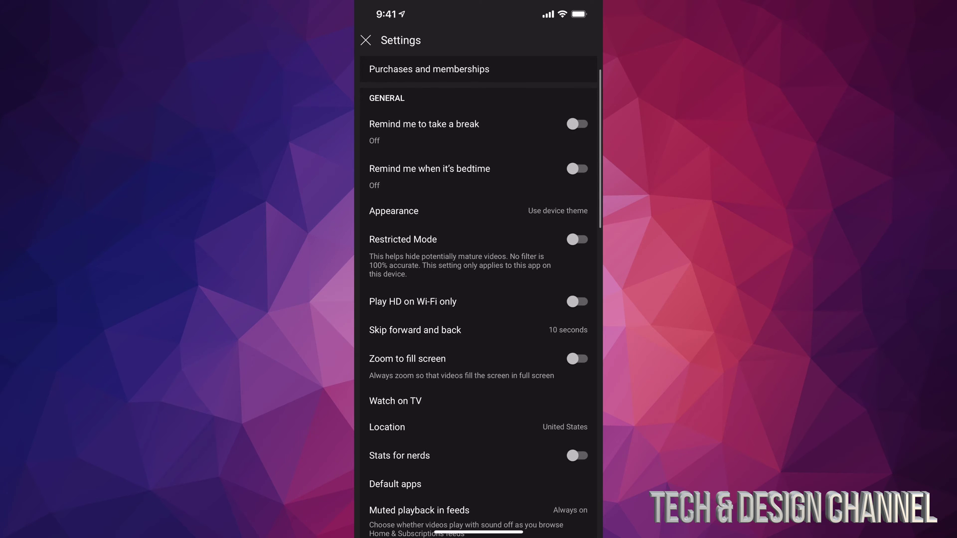
scroll(478, 299, down, 2)
scroll(478, 299, down, 2)
scroll(479, 299, down, 1)
scroll(478, 299, down, 5)
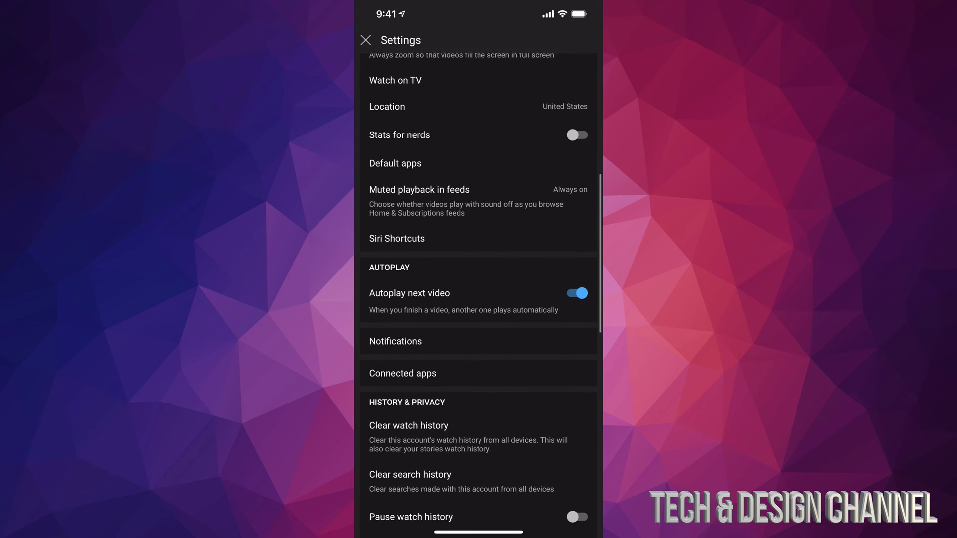
scroll(478, 299, down, 2)
scroll(479, 299, down, 3)
scroll(478, 299, down, 3)
scroll(479, 299, down, 2)
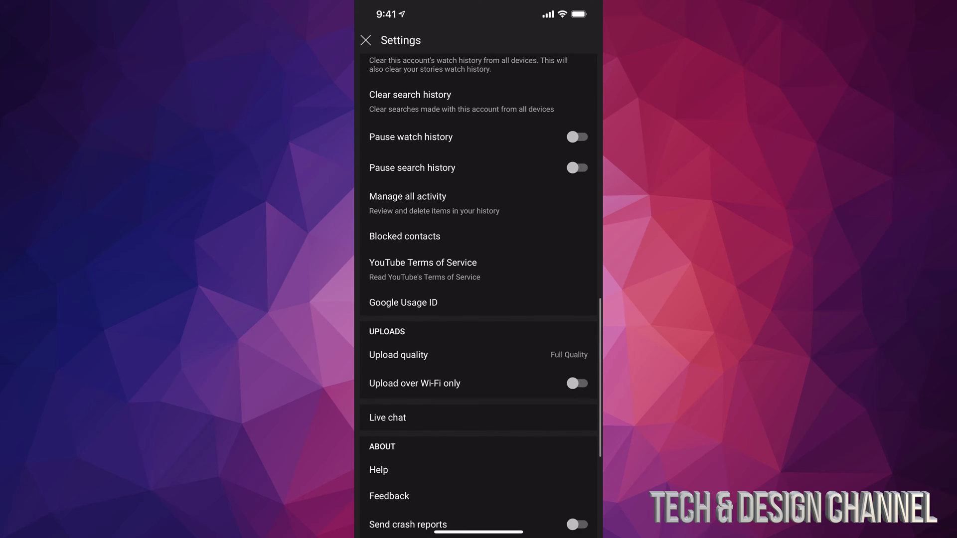
scroll(478, 300, down, 2)
scroll(479, 299, down, 1)
scroll(478, 299, down, 1)
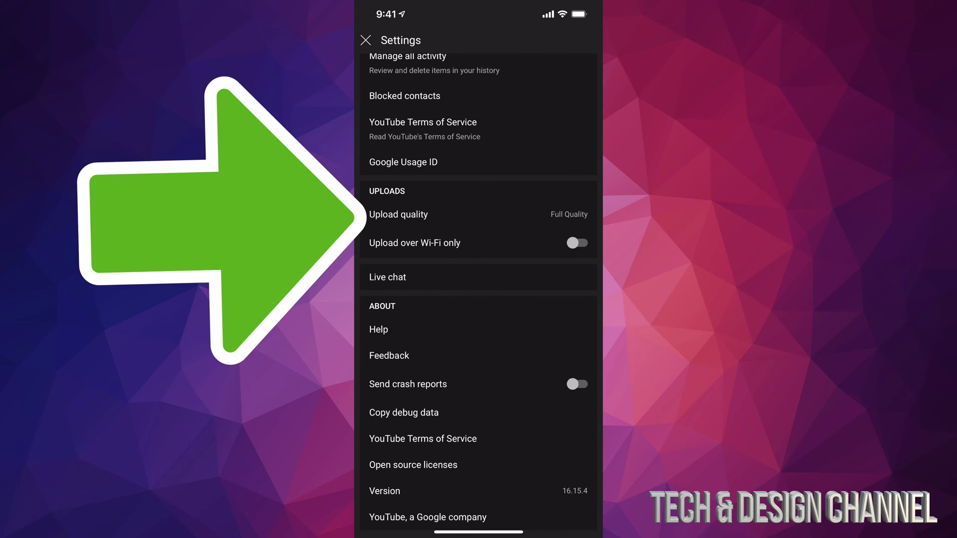
click(398, 214)
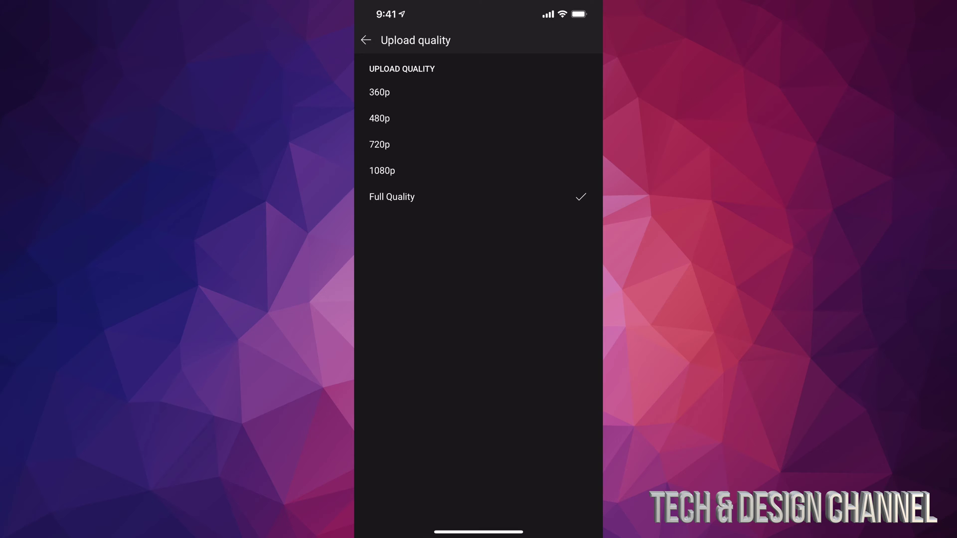
click(380, 118)
click(379, 145)
click(382, 170)
click(392, 196)
Go back from Upload quality to the YouTube settings list.
click(366, 40)
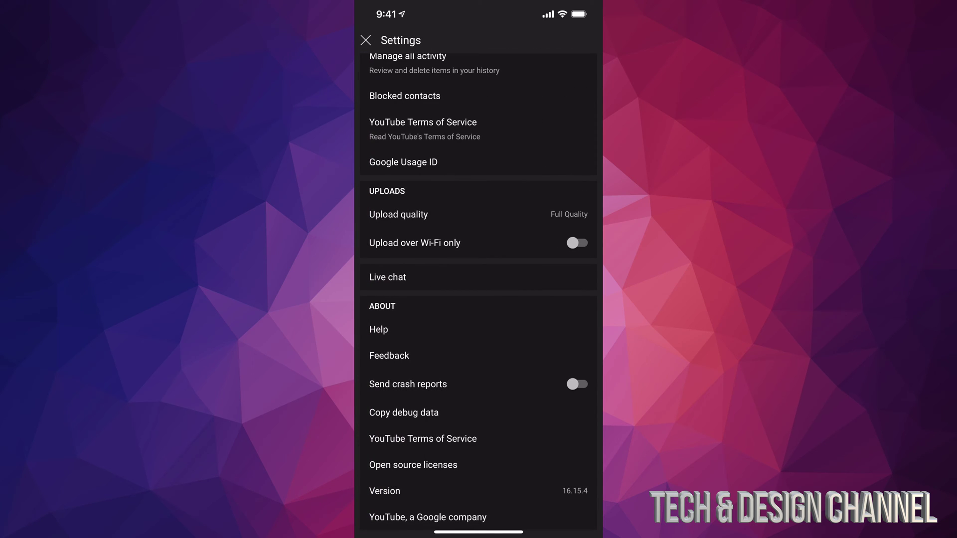
scroll(478, 295, up, 3)
scroll(479, 295, up, 3)
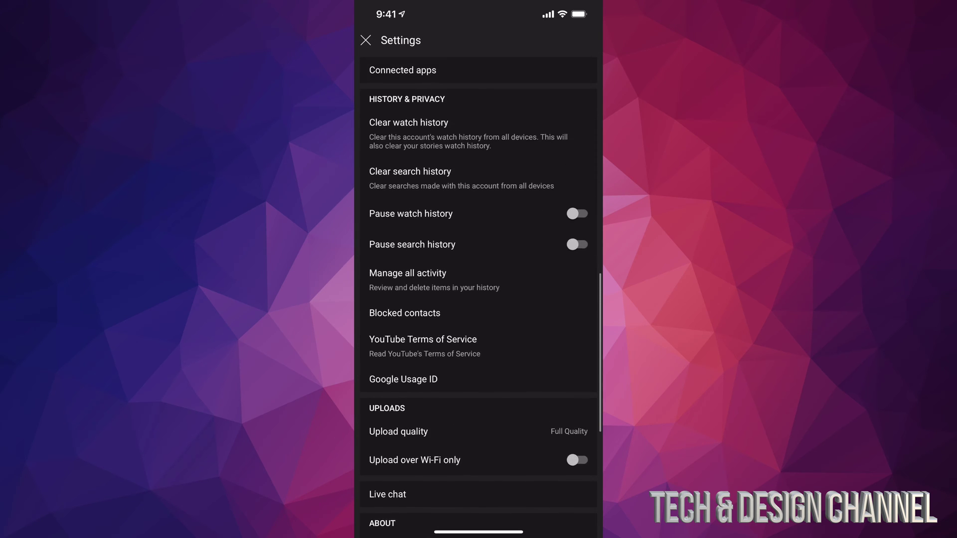
scroll(478, 295, up, 2)
scroll(478, 295, up, 3)
scroll(479, 295, up, 2)
scroll(479, 296, up, 3)
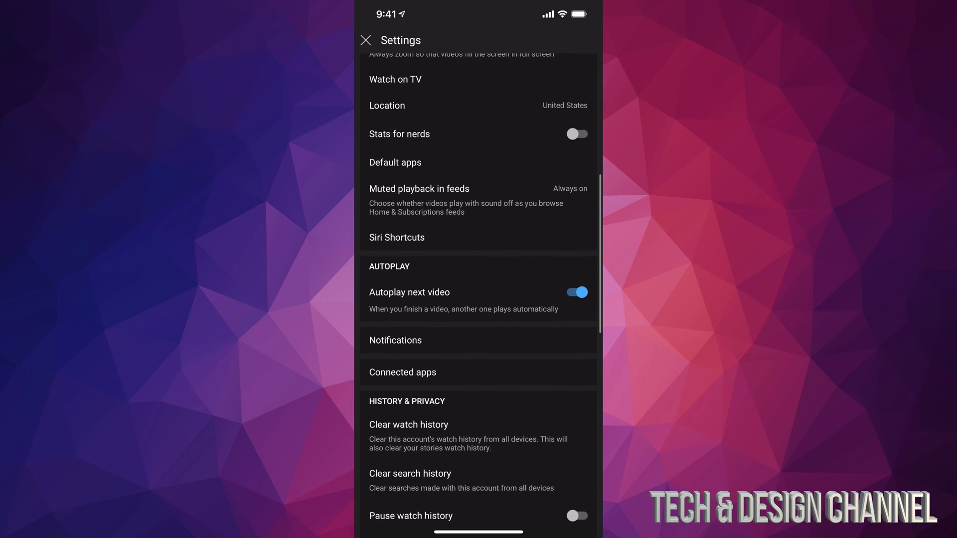
scroll(478, 295, up, 1)
scroll(479, 295, up, 1)
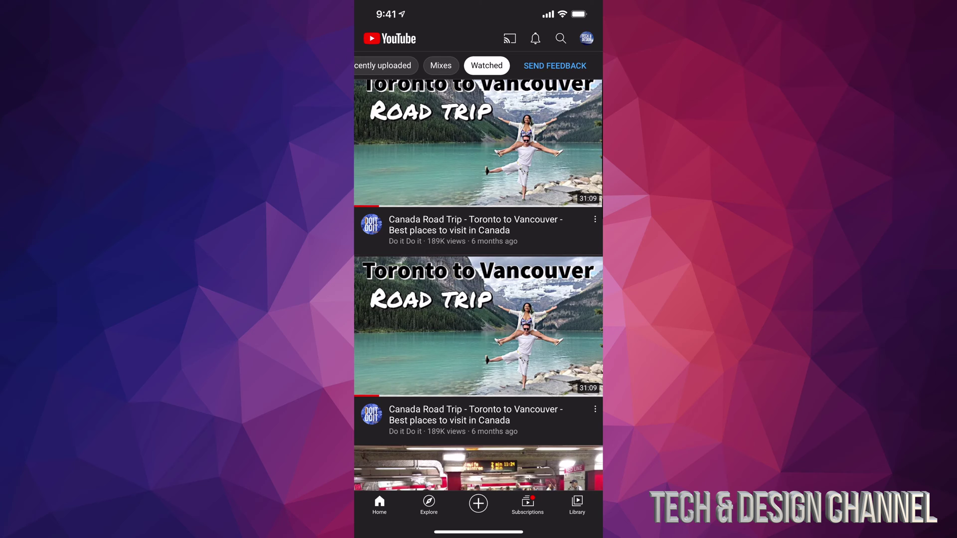
Start a phone video upload, pick the six-second clip and continue untrimmed.
click(478, 504)
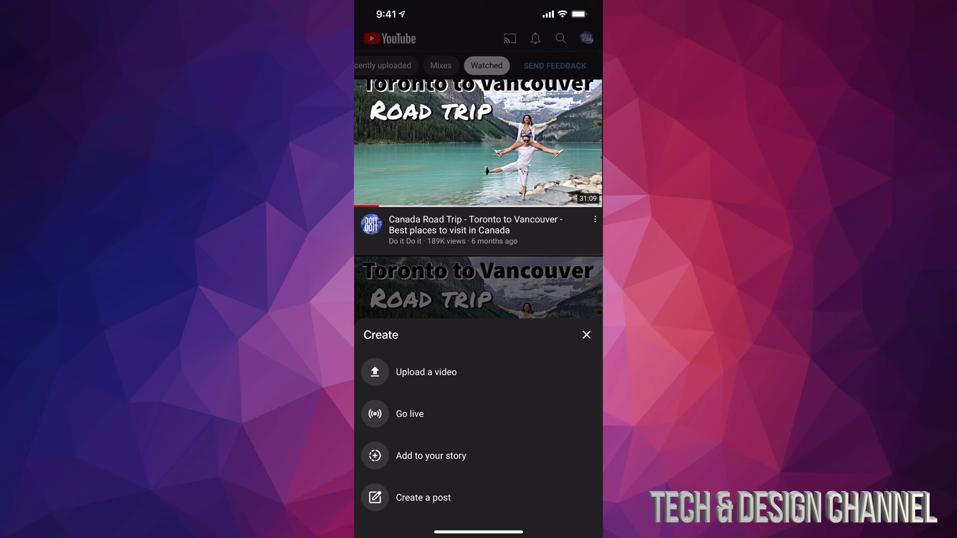
click(426, 372)
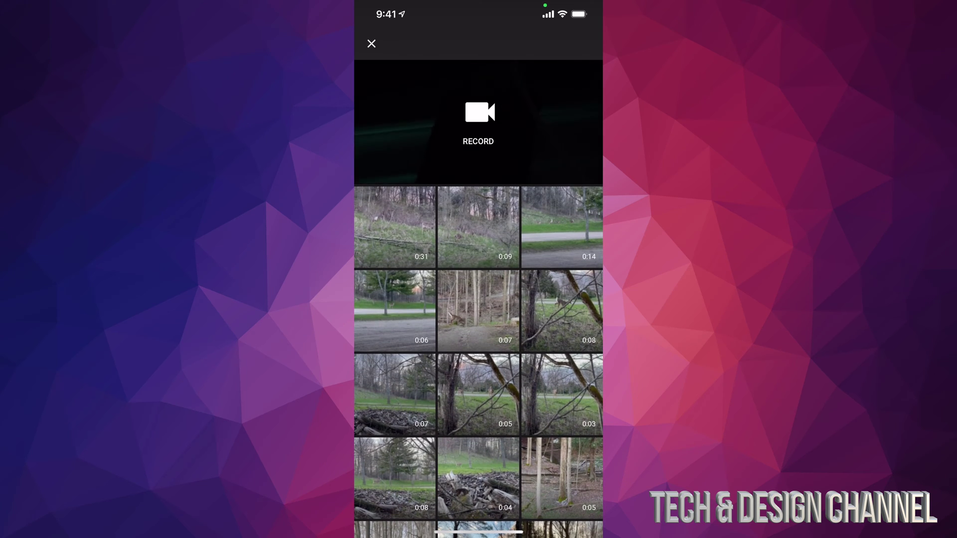
click(394, 311)
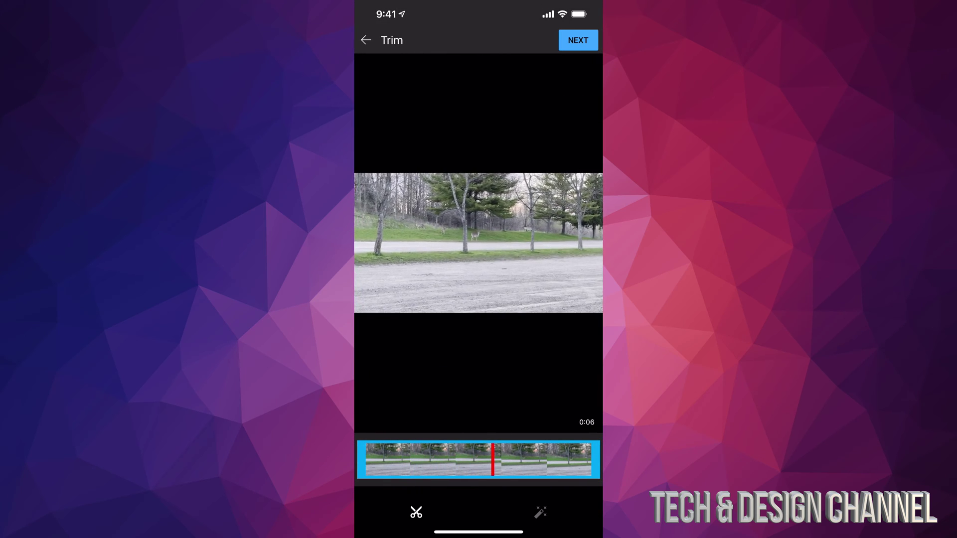
click(578, 40)
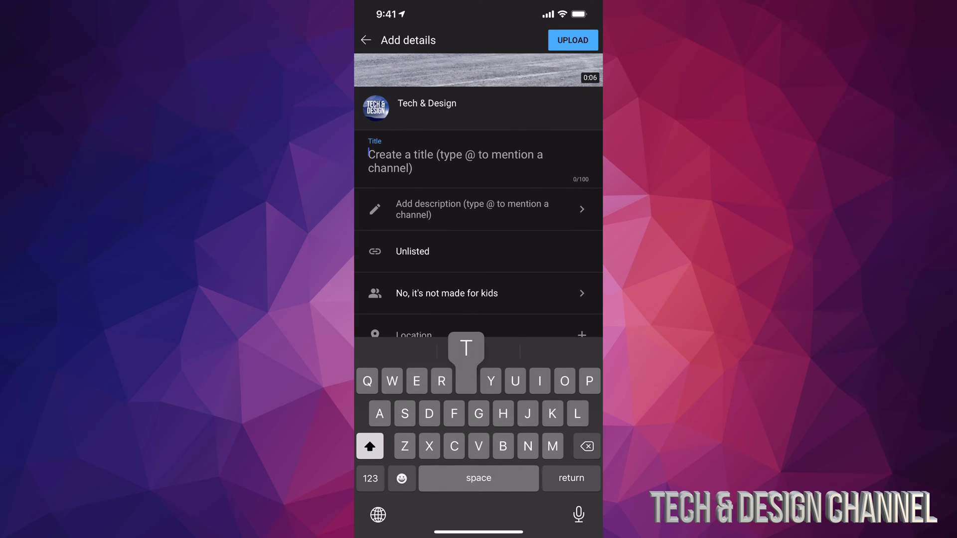
text(Test)
Set the 'Test' upload's visibility to Private and submit it.
click(412, 182)
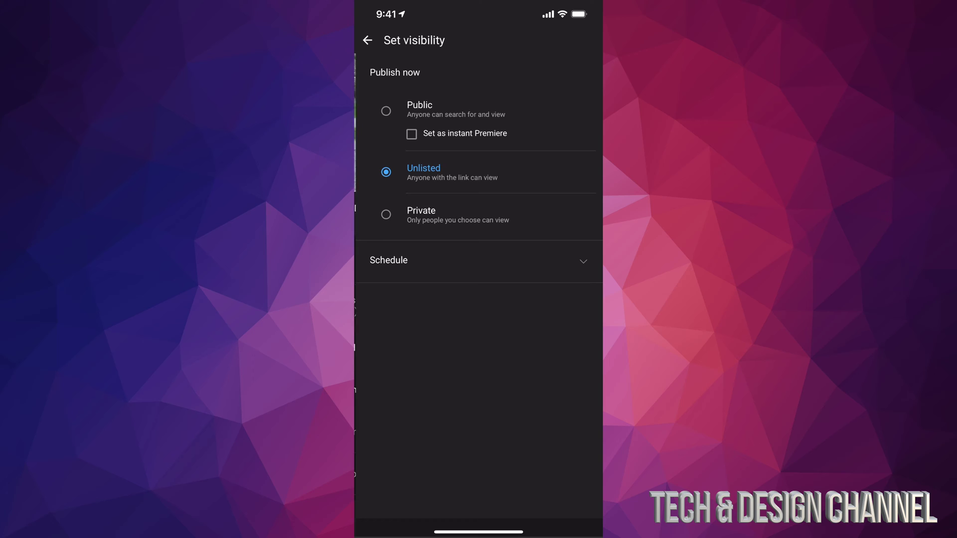
click(419, 215)
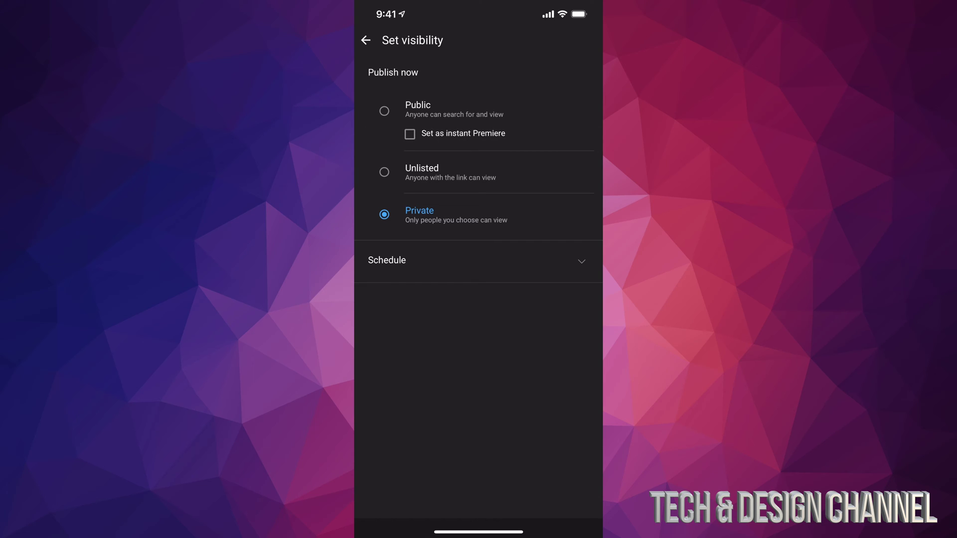
click(366, 39)
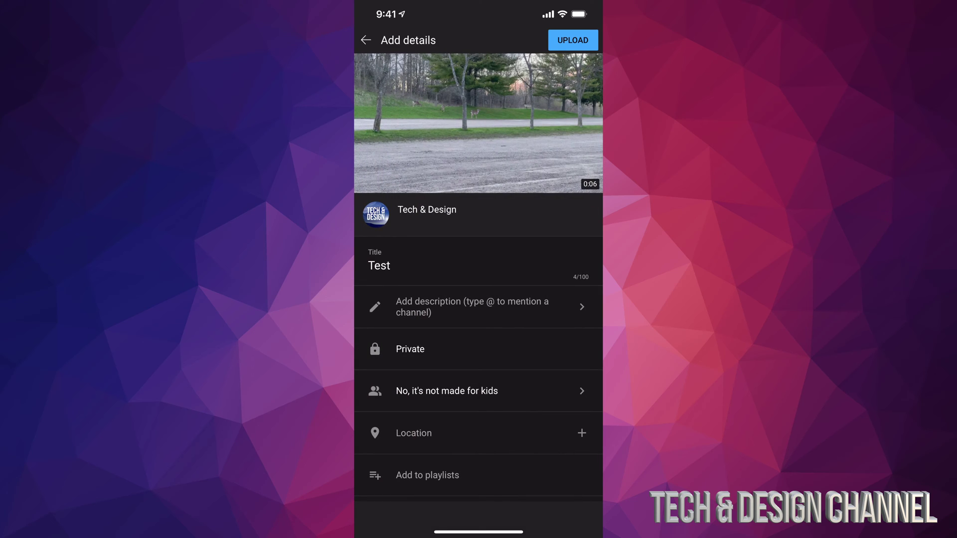
click(573, 39)
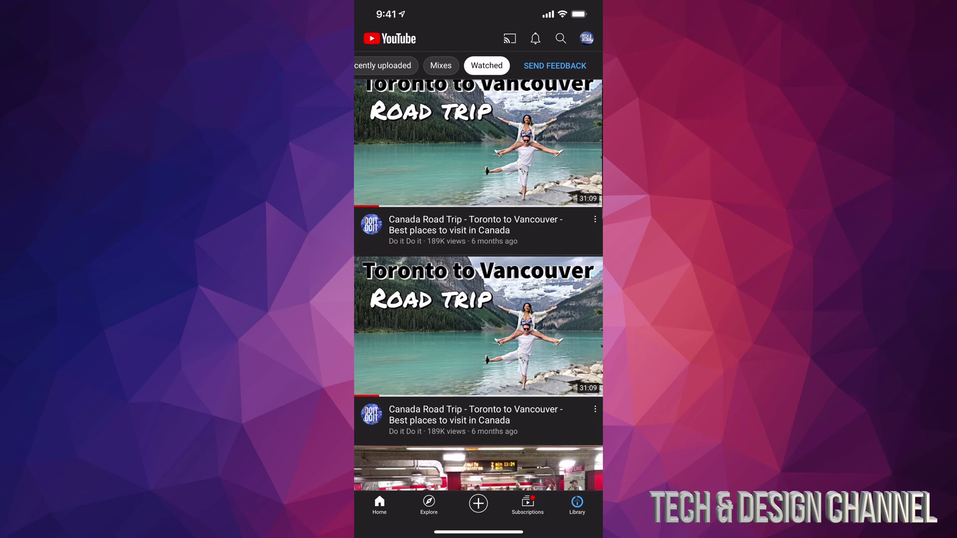
Go to Library > Your videos and play the new 'Test' video.
click(576, 505)
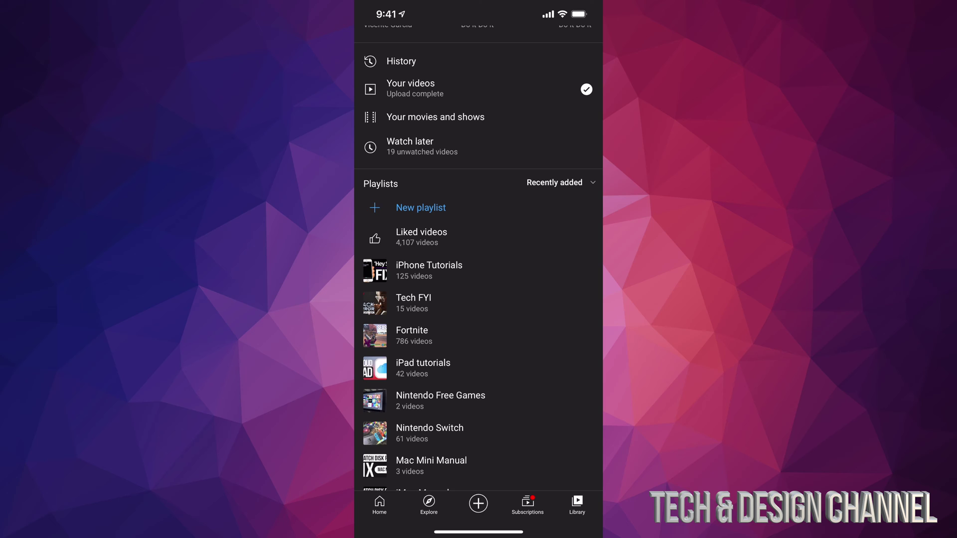
click(411, 89)
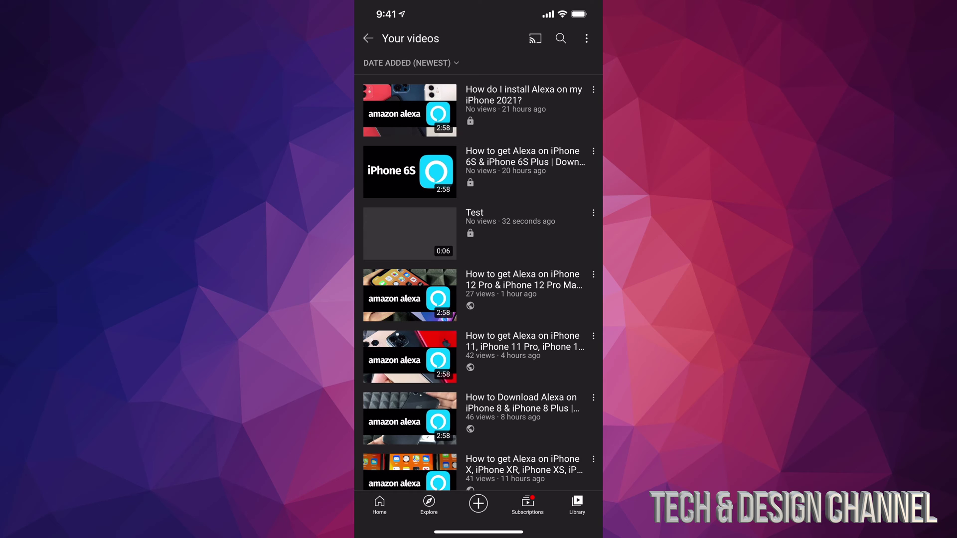
click(410, 233)
Edit the 'Test' video's details and switch its visibility to Public.
click(593, 212)
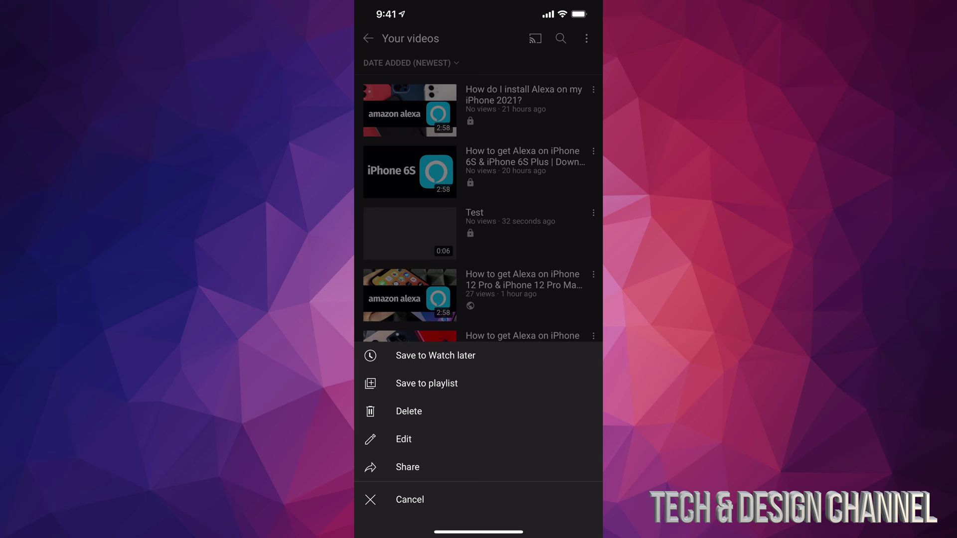
click(404, 439)
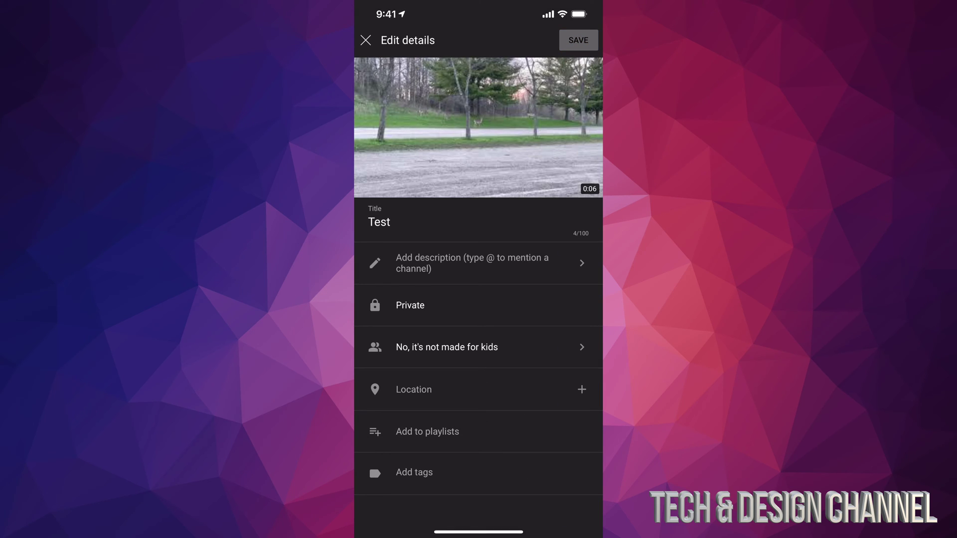
click(410, 305)
click(417, 109)
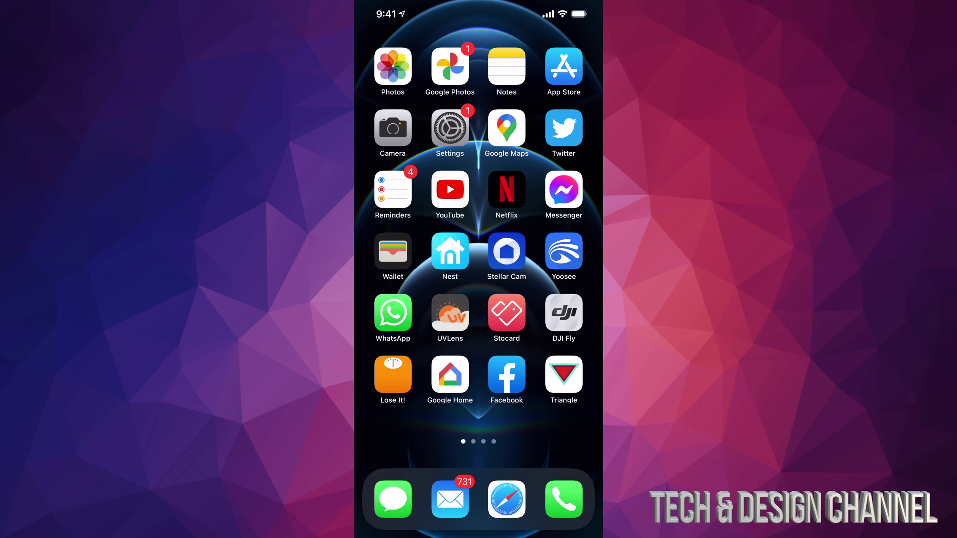
In Camera > Record Video, try 1080p HD at 60 fps, then choose 4K at 60 fps.
click(449, 128)
scroll(478, 300, down, 5)
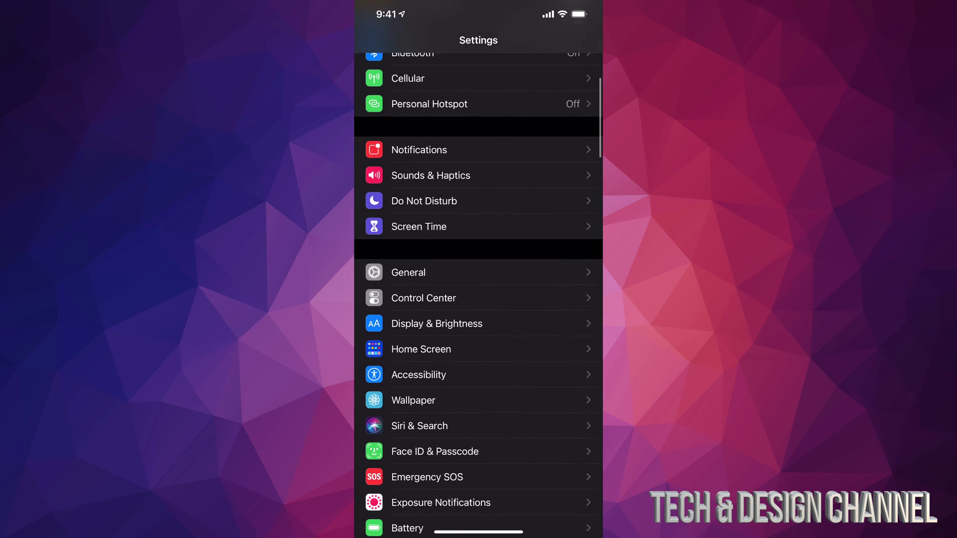
scroll(479, 299, down, 5)
scroll(478, 299, down, 5)
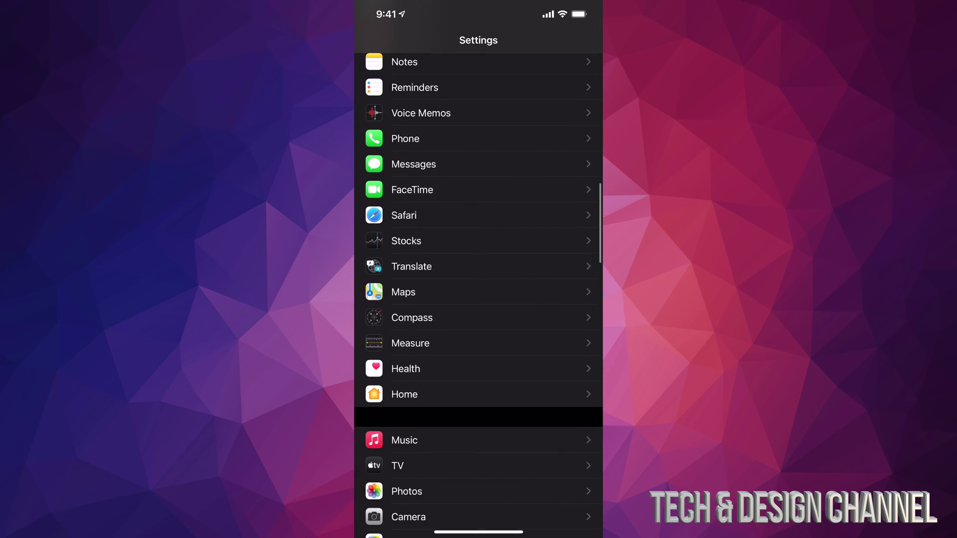
click(409, 338)
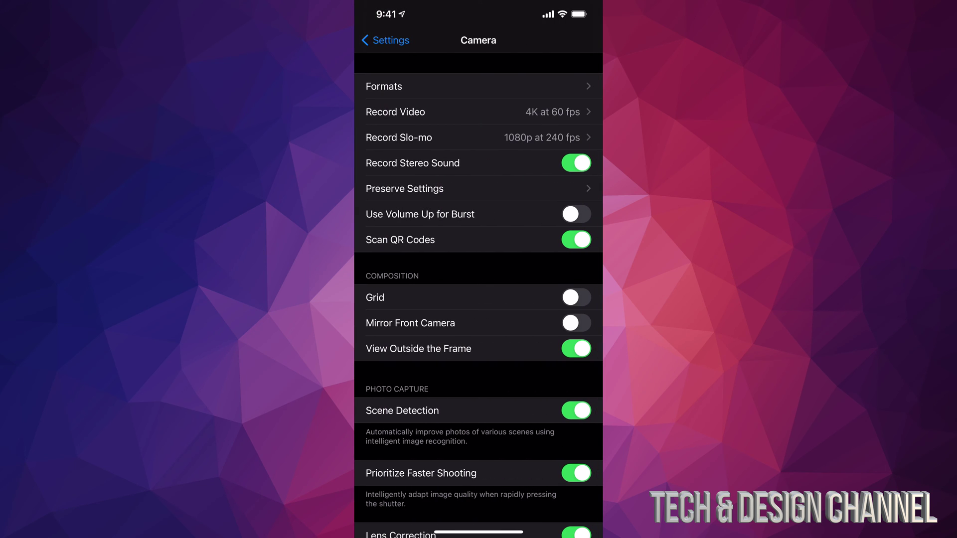
click(395, 112)
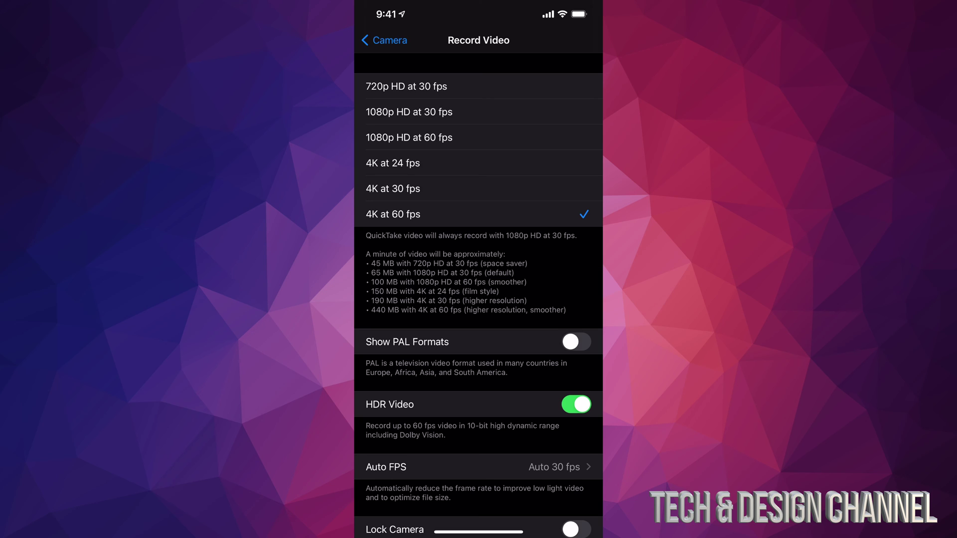
click(409, 137)
click(392, 214)
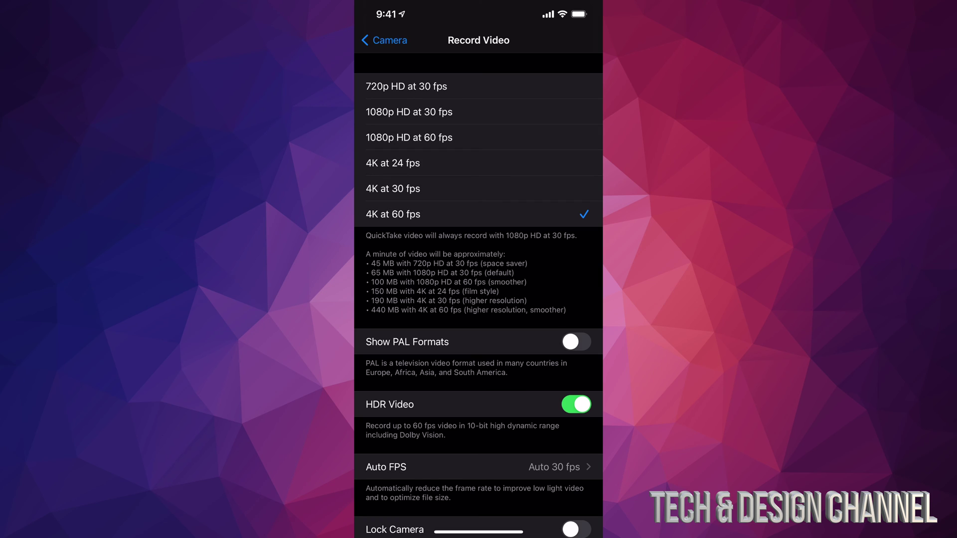